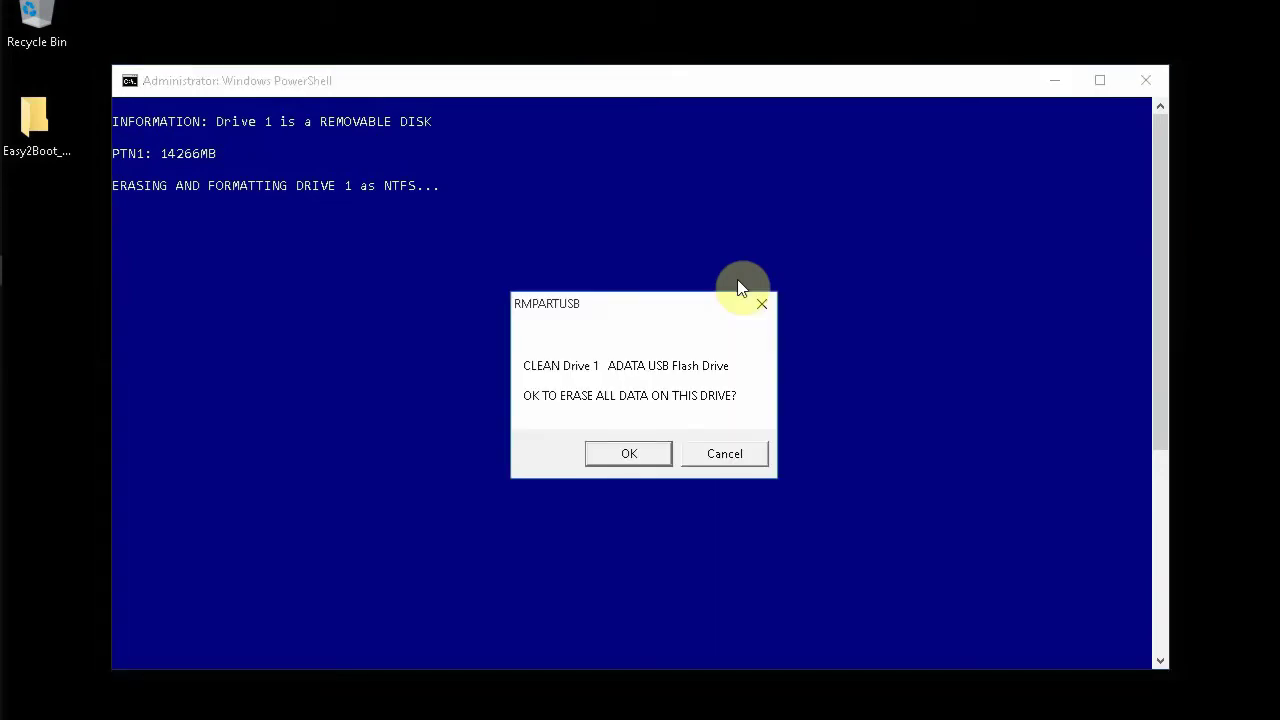
Approve erasing all data on Drive 1, the ADATA USB flash drive, and complete the Easy2Boot drive creation script
{"action": "left_click", "coordinate": [649, 457]}
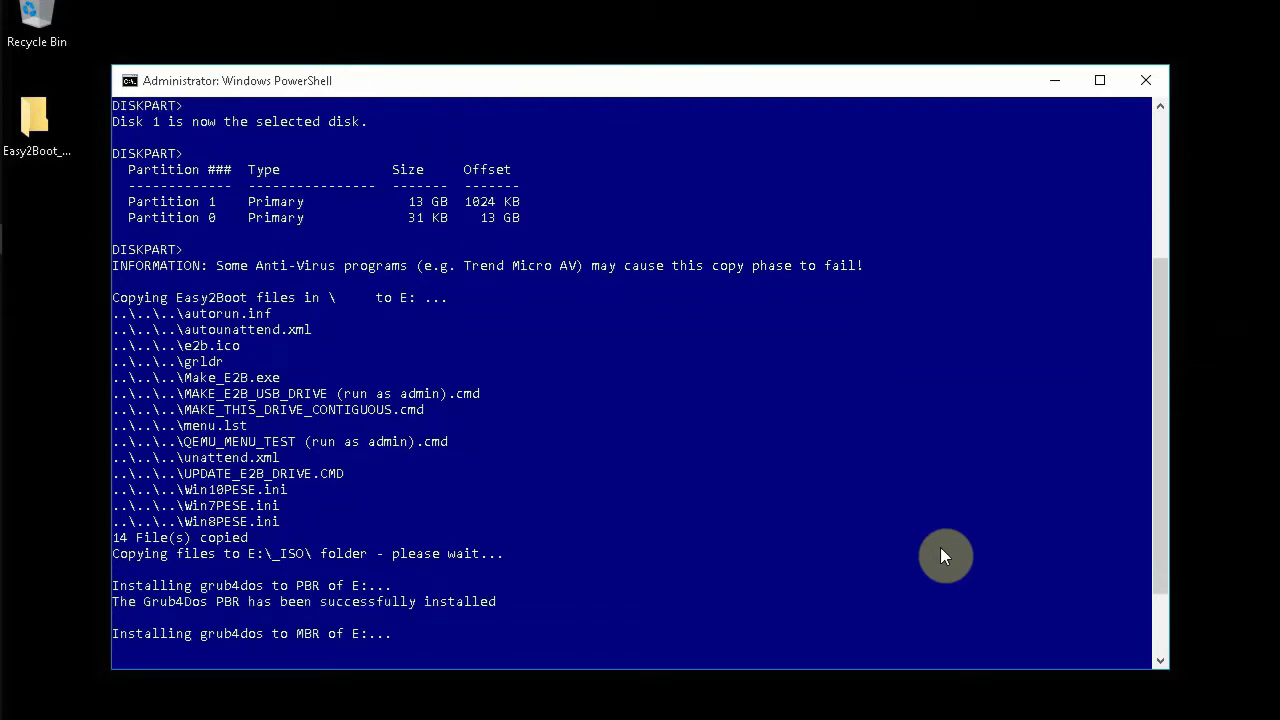
{"action": "key", "text": "Return"}
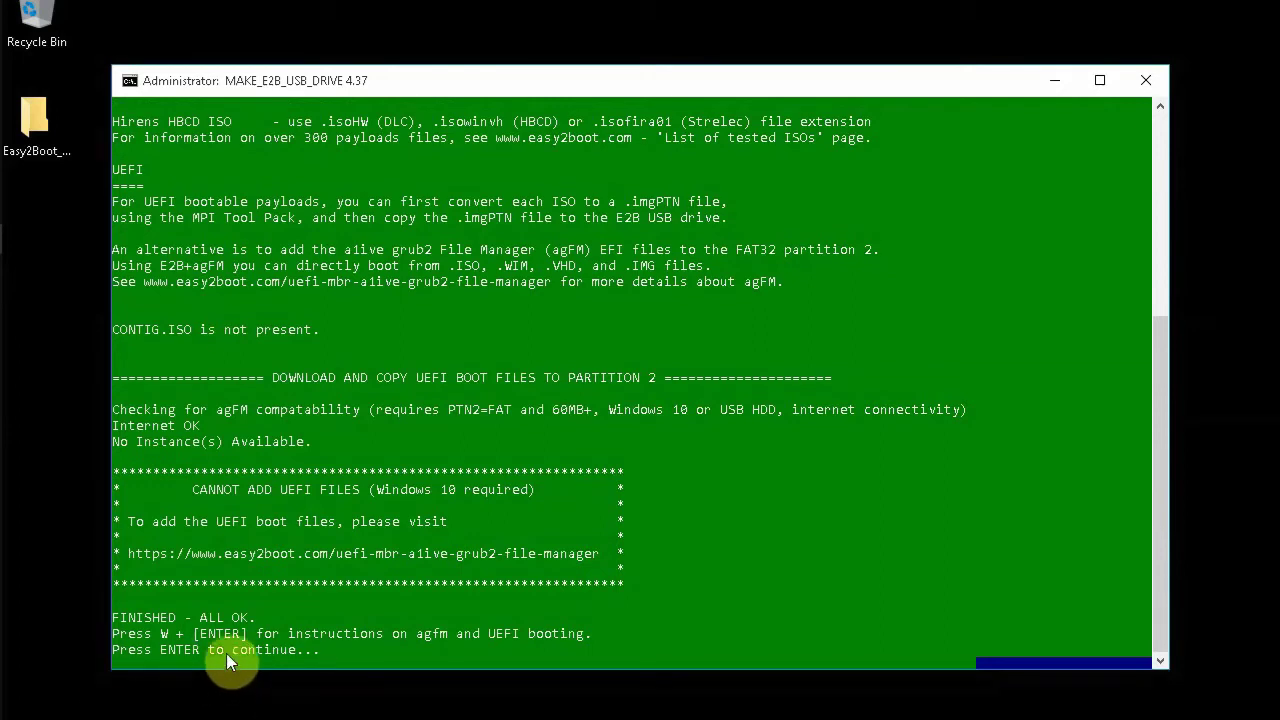
{"action": "key", "text": "Return"}
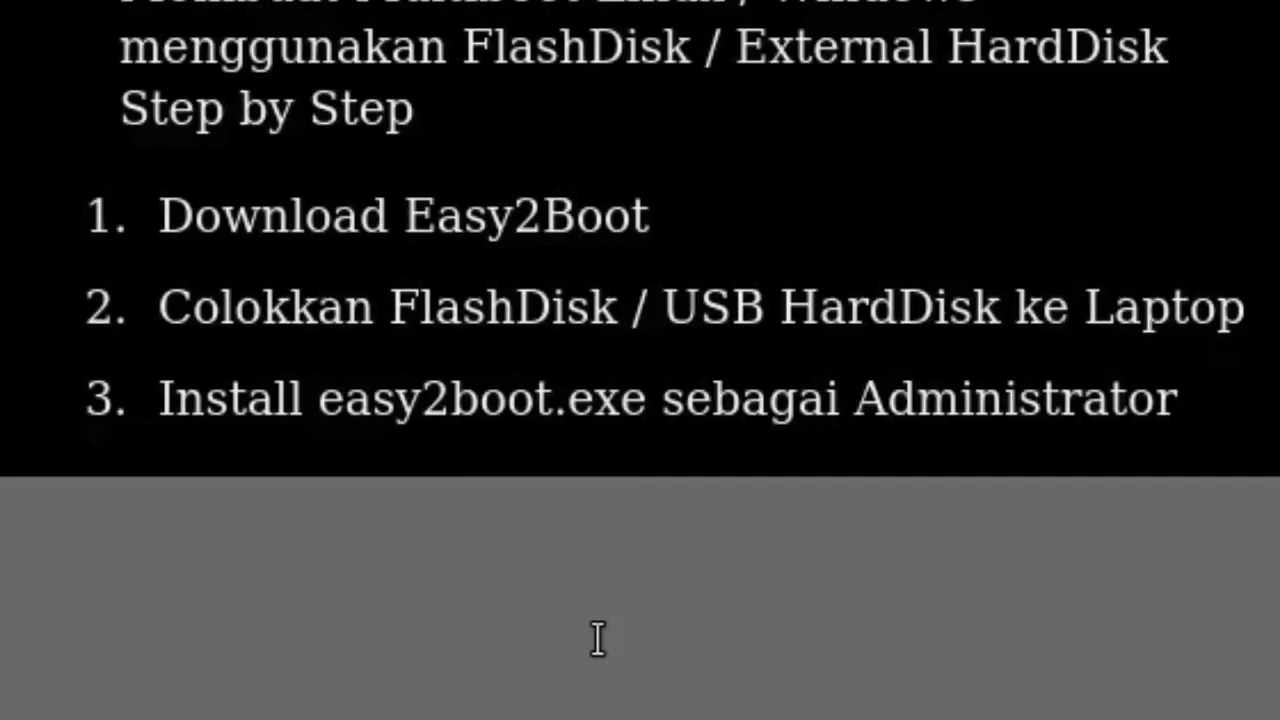
Switch to the text document and add list item 4: "Download file ISO Windows / Linux (Ubuntu) lalu tempatkan pada folder Windows / Linux Easy2Boot"
{"action": "key", "text": "Return"}
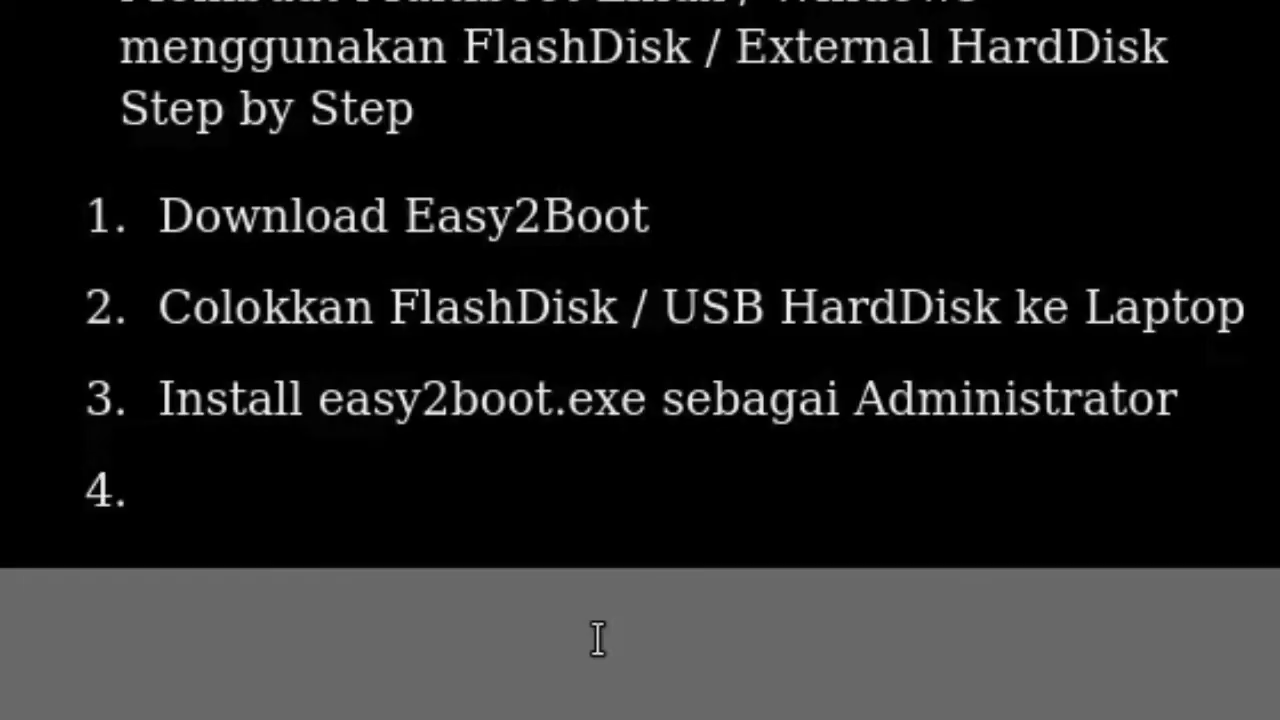
{"action": "type", "text": "Download"}
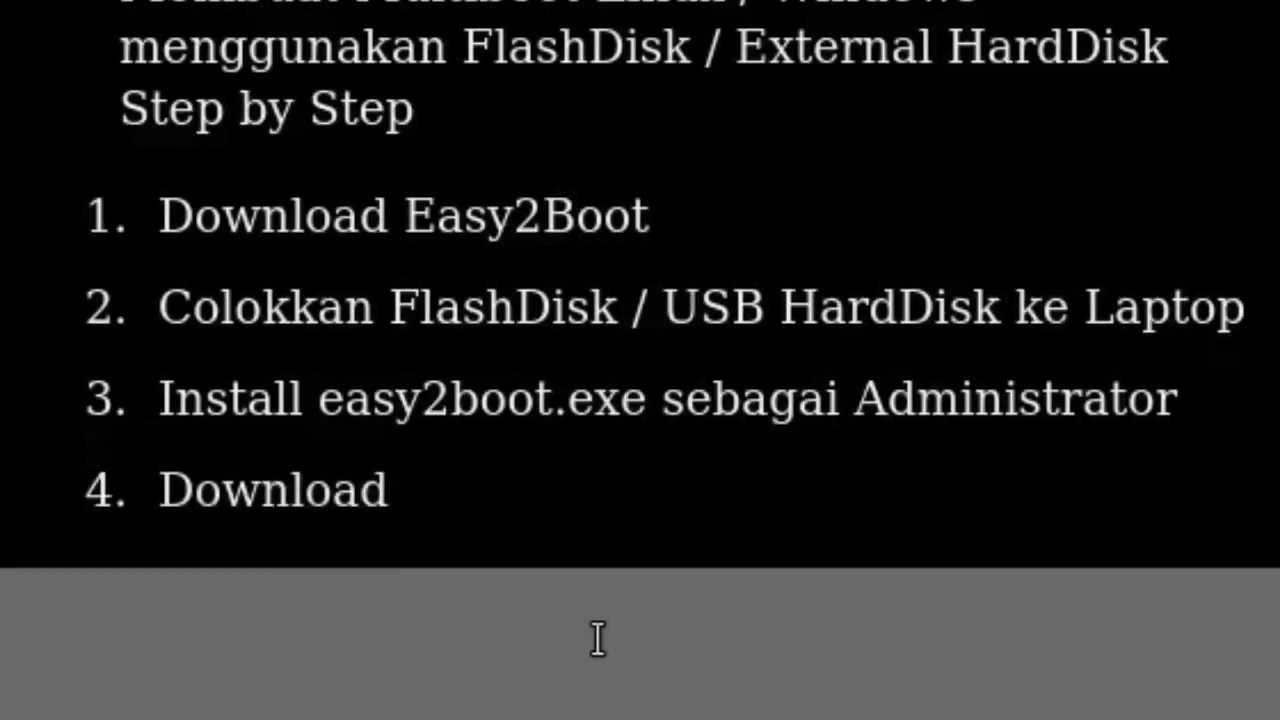
{"action": "type", "text": " file I"}
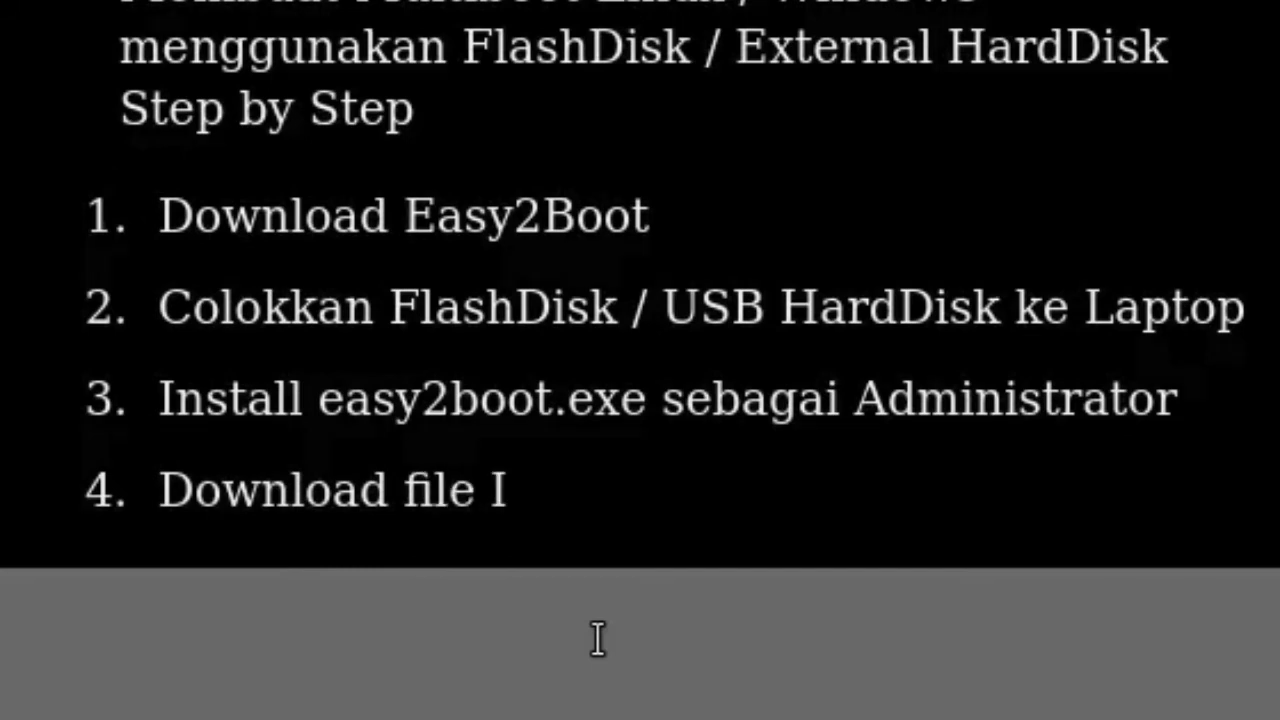
{"action": "type", "text": "SO Window"}
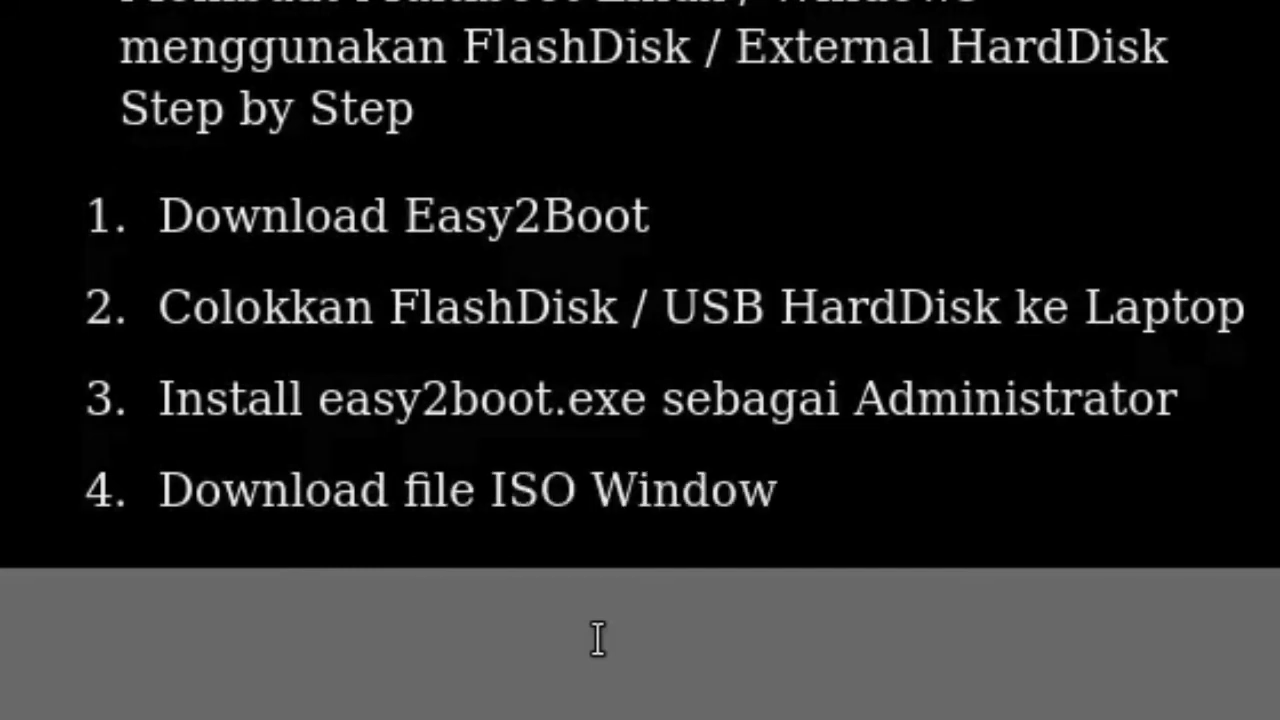
{"action": "type", "text": "s / Linux"}
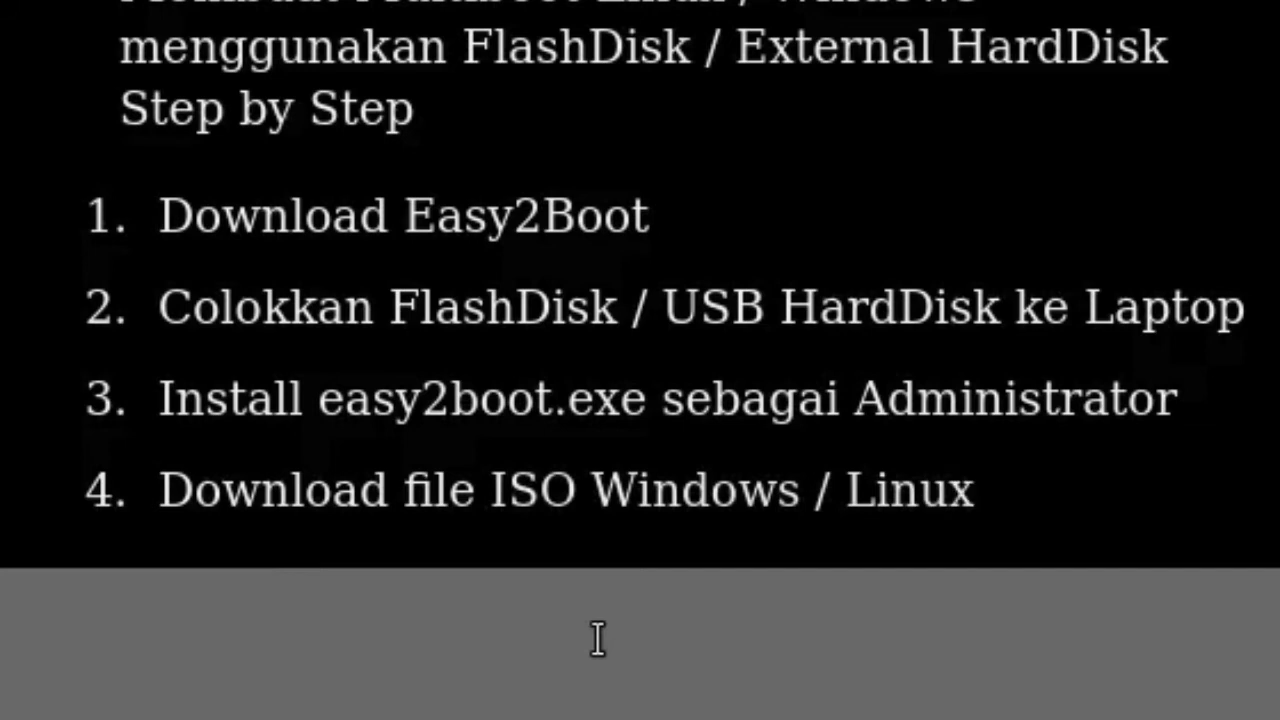
{"action": "type", "text": " (Ubuntu) lalu t"}
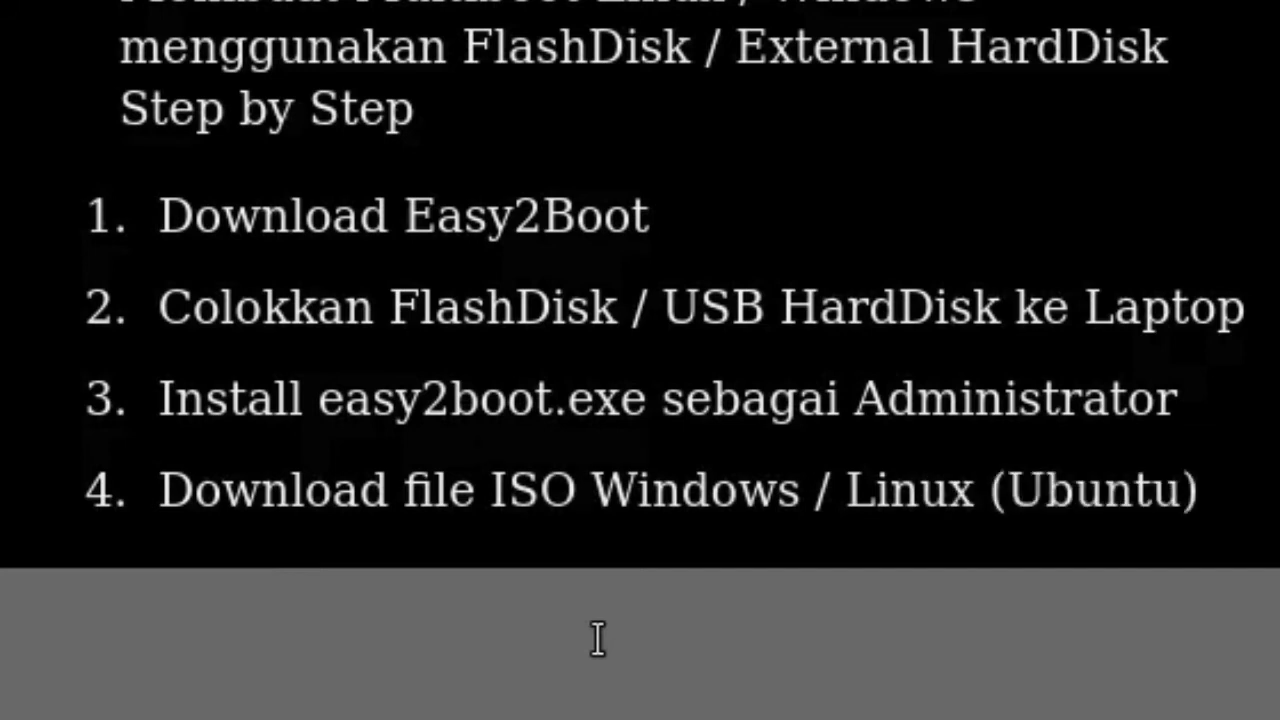
{"action": "type", "text": "empatka"}
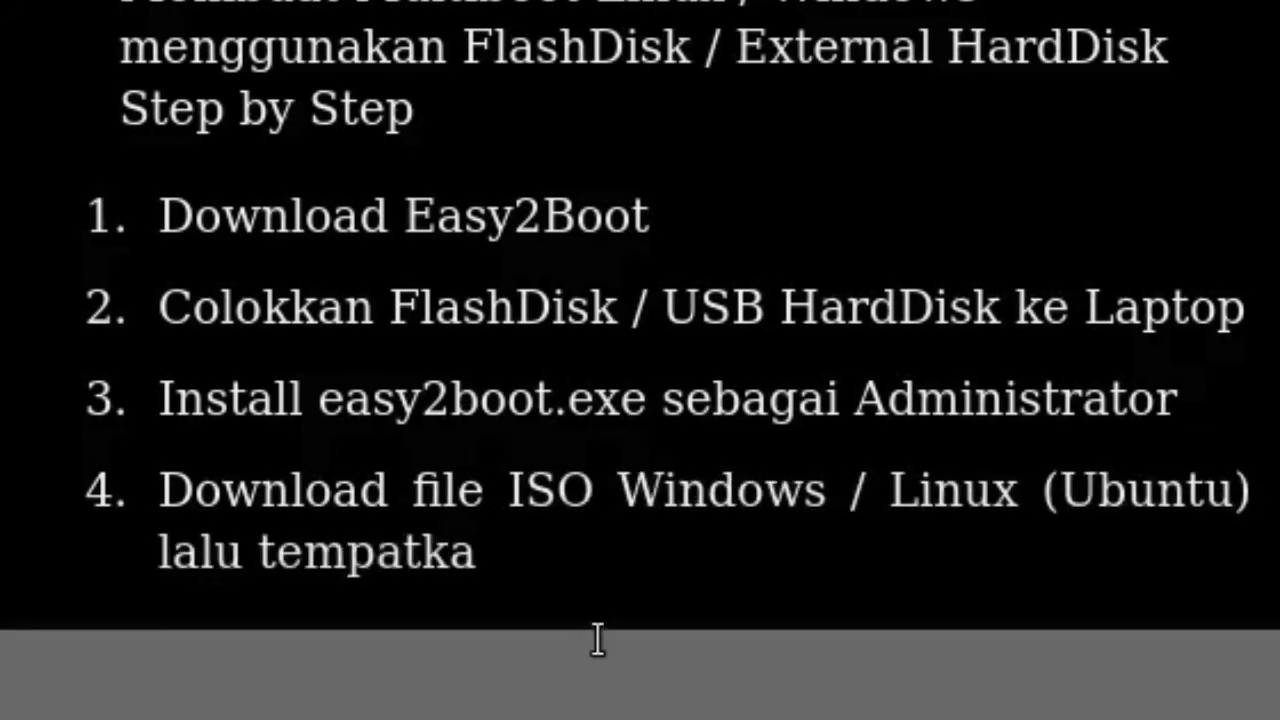
{"action": "type", "text": "n pada"}
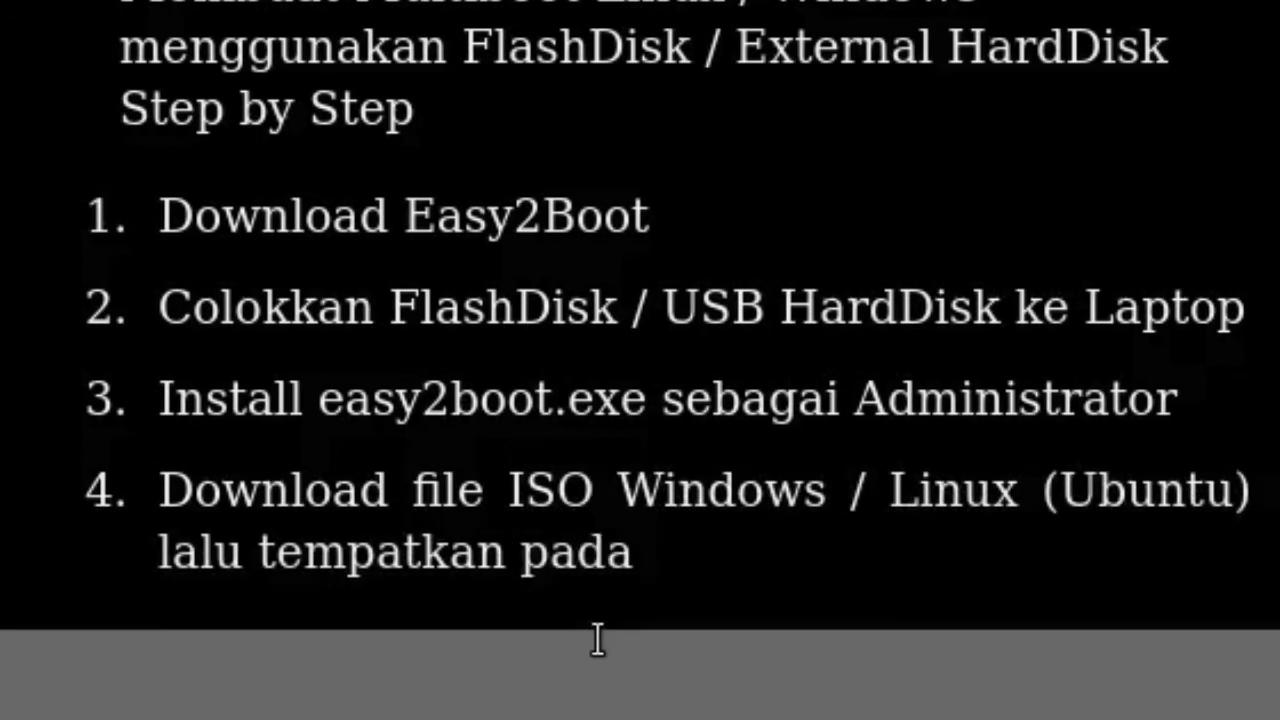
{"action": "type", "text": " folder Windo"}
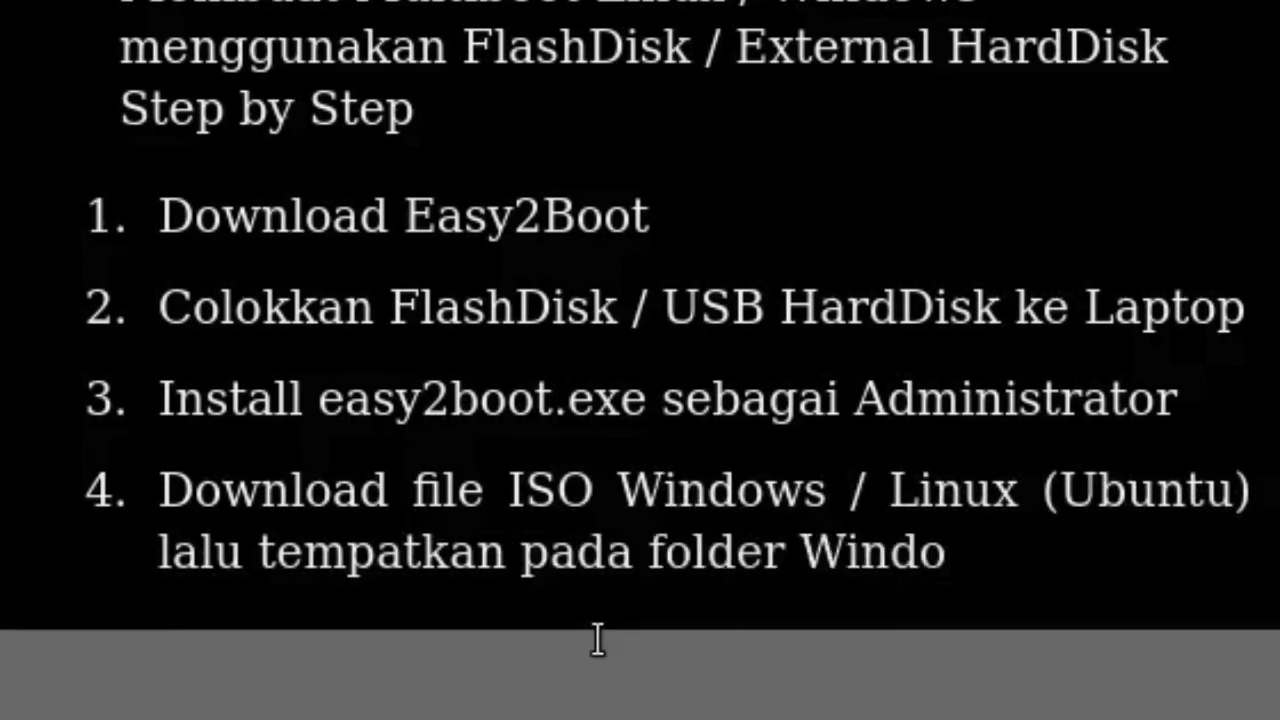
{"action": "type", "text": "ws / Linus"}
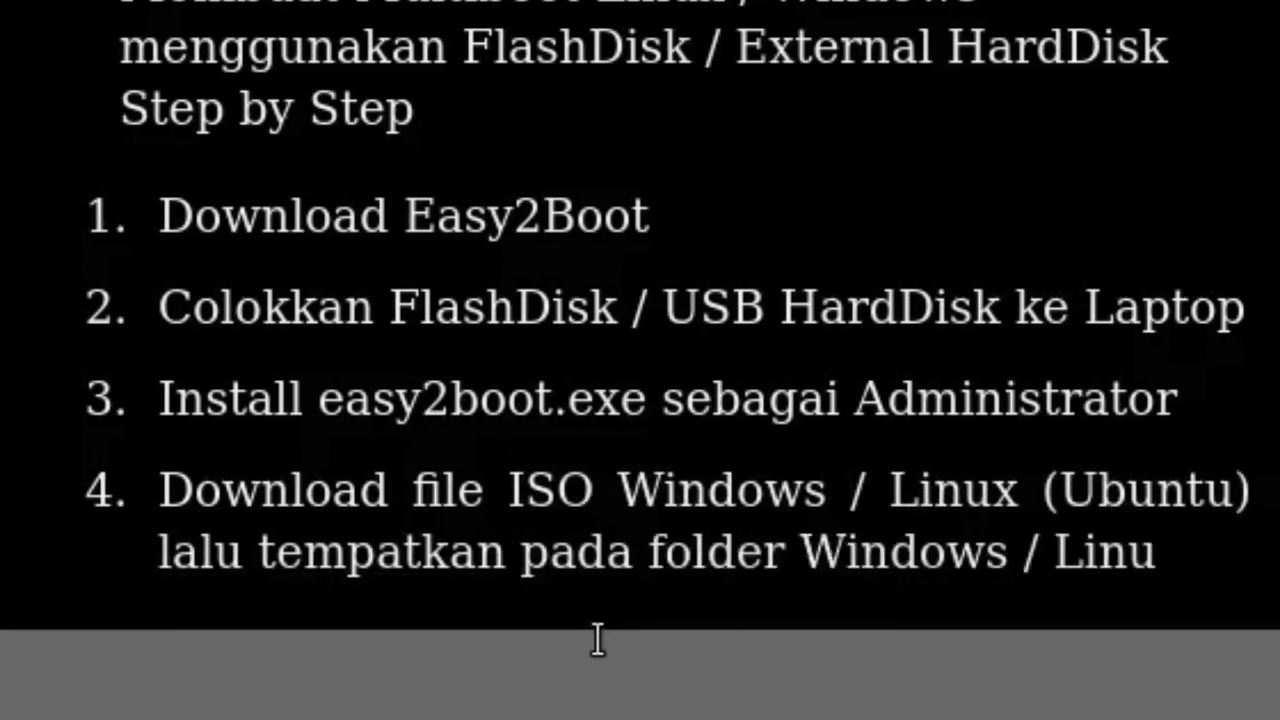
{"action": "key", "text": "BackSpace"}
{"action": "type", "text": "x Easy2Boot"}
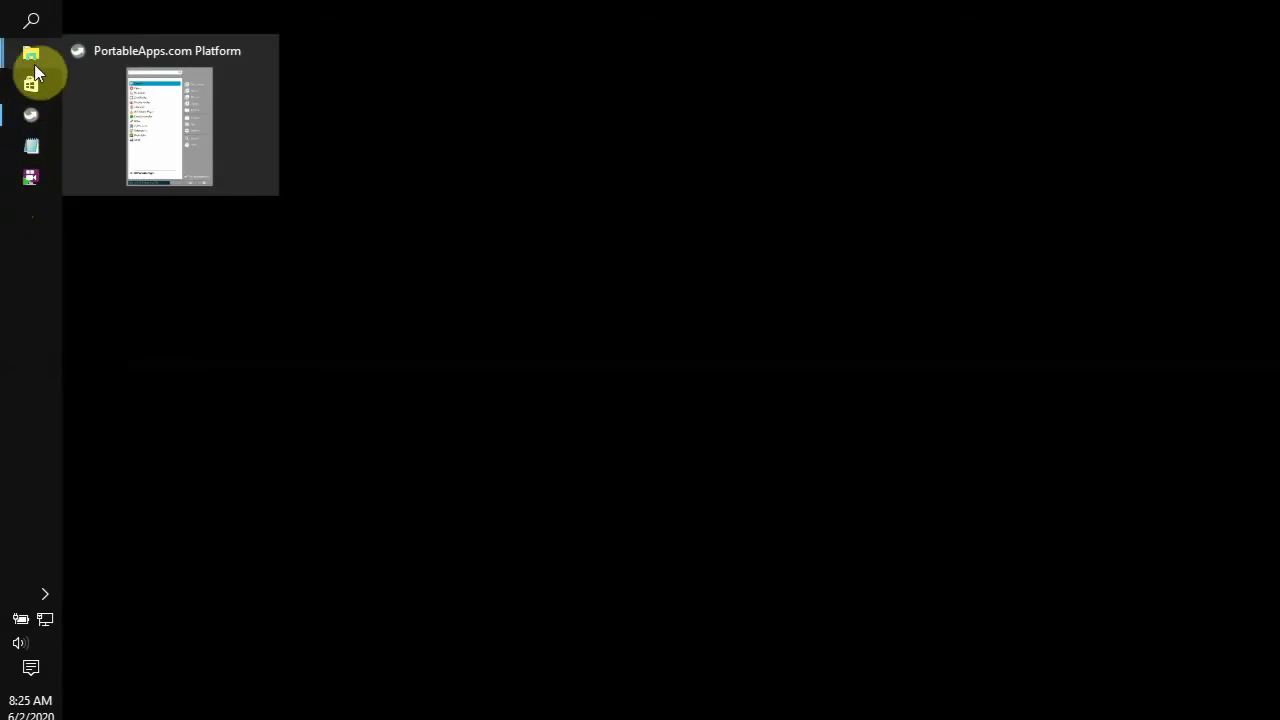
Switch to File Explorer, open the root of the E2B (E:) drive and select its _ISO folder, moving the window aside
{"action": "mouse_move", "coordinate": [39, 60]}
{"action": "left_click", "coordinate": [163, 51]}
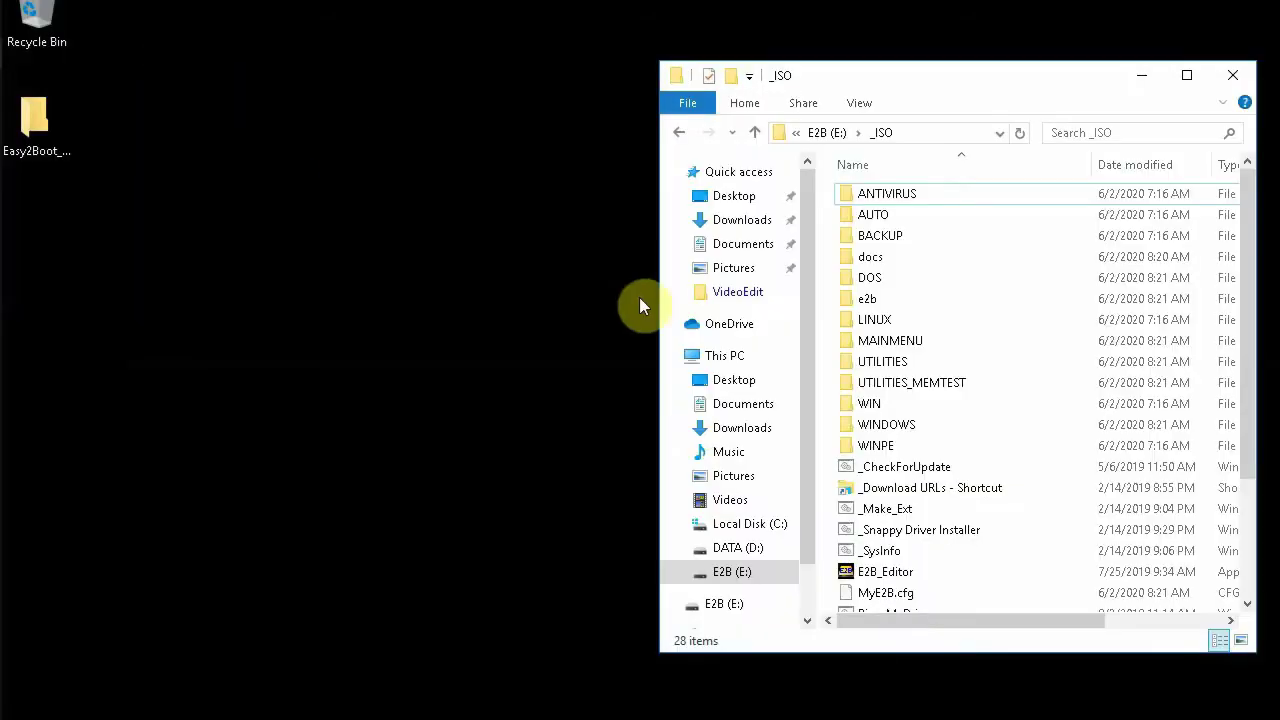
{"action": "left_click", "coordinate": [733, 576]}
{"action": "left_click", "coordinate": [866, 194]}
{"action": "left_click_drag", "start_coordinate": [1000, 88], "coordinate": [490, 102]}
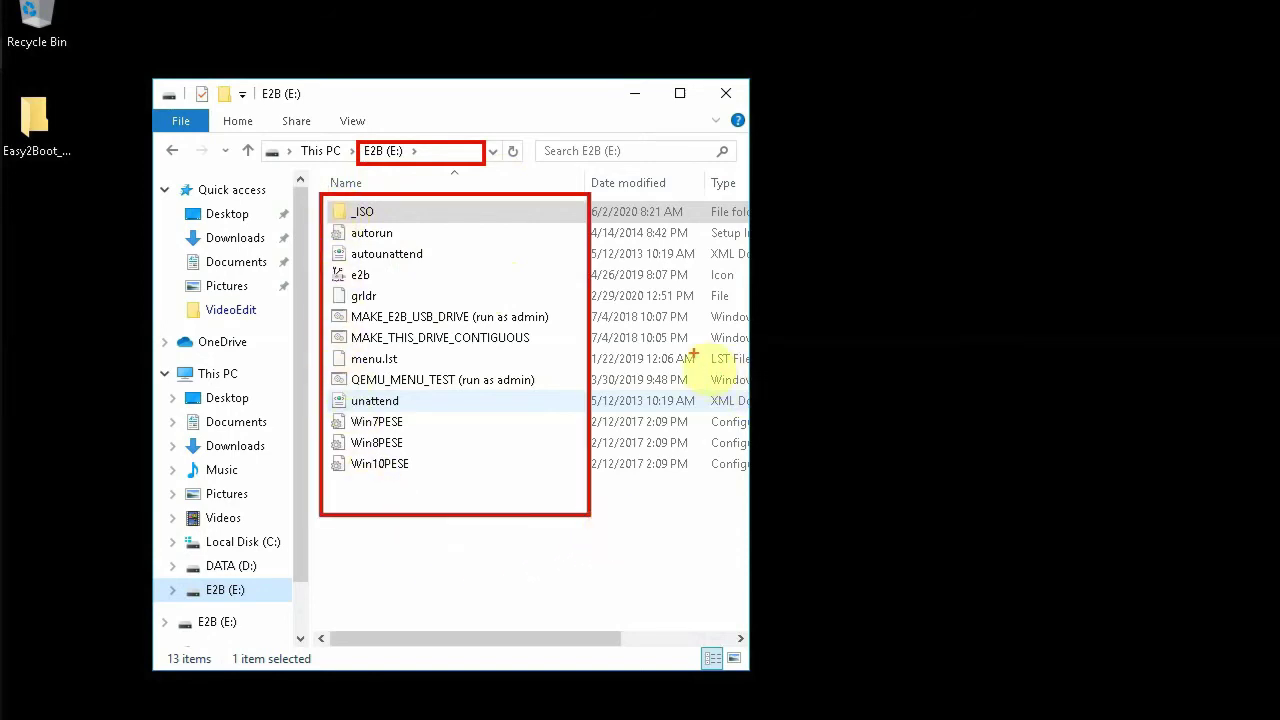
Bring up the DATA (D:) folder window and arrange it side by side with the E2B (E:) window
{"action": "mouse_move", "coordinate": [31, 52]}
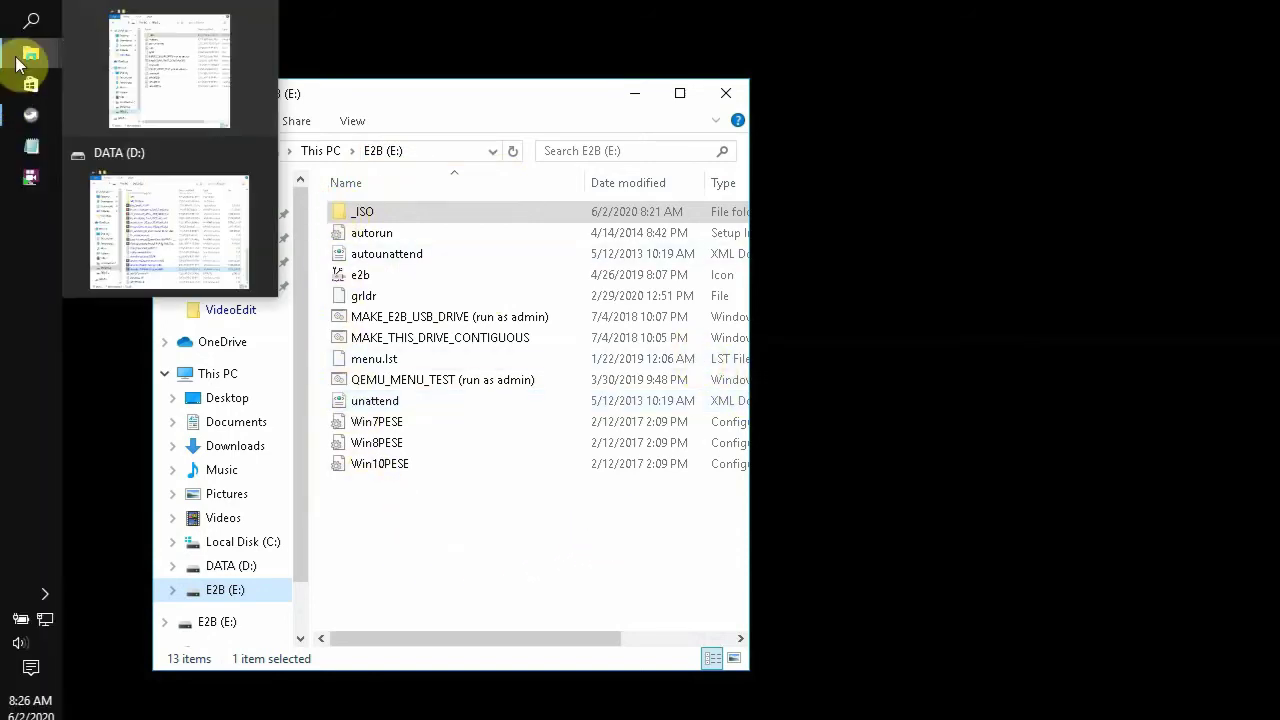
{"action": "left_click", "coordinate": [142, 215]}
{"action": "left_click_drag", "start_coordinate": [531, 137], "coordinate": [557, 108]}
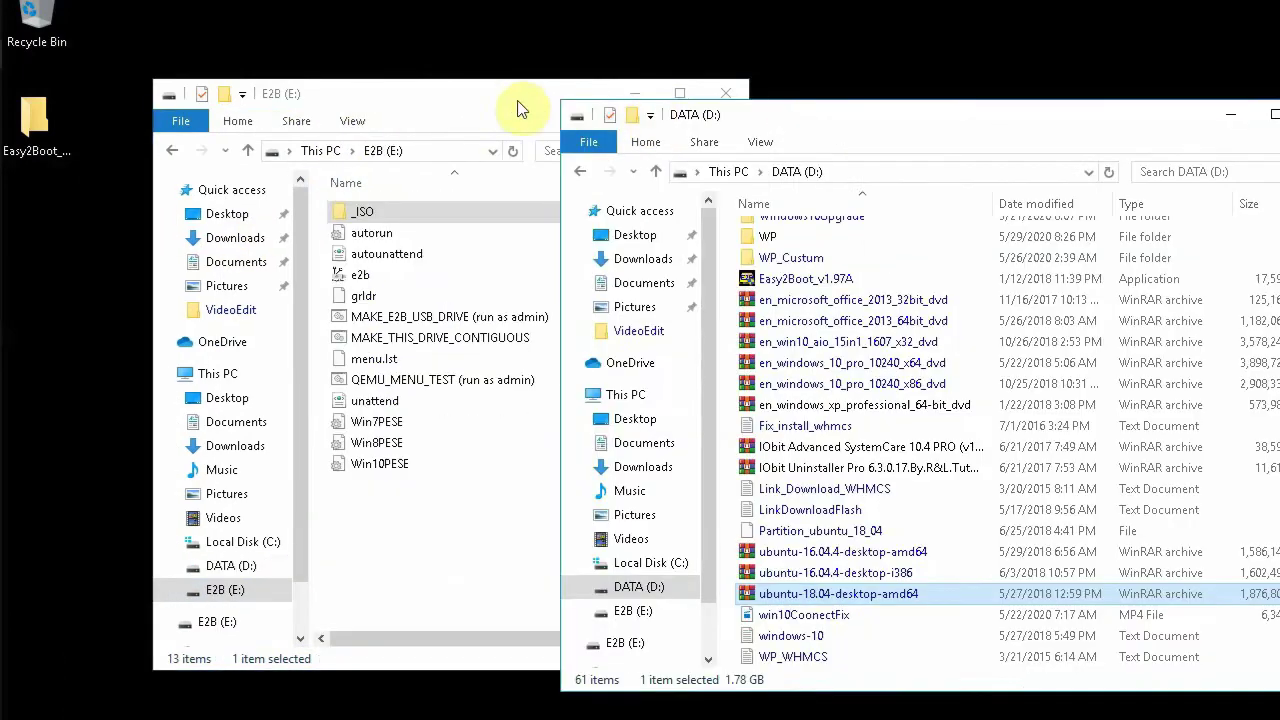
{"action": "left_click", "coordinate": [350, 118]}
{"action": "left_click_drag", "start_coordinate": [405, 114], "coordinate": [286, 119]}
{"action": "left_click", "coordinate": [697, 202]}
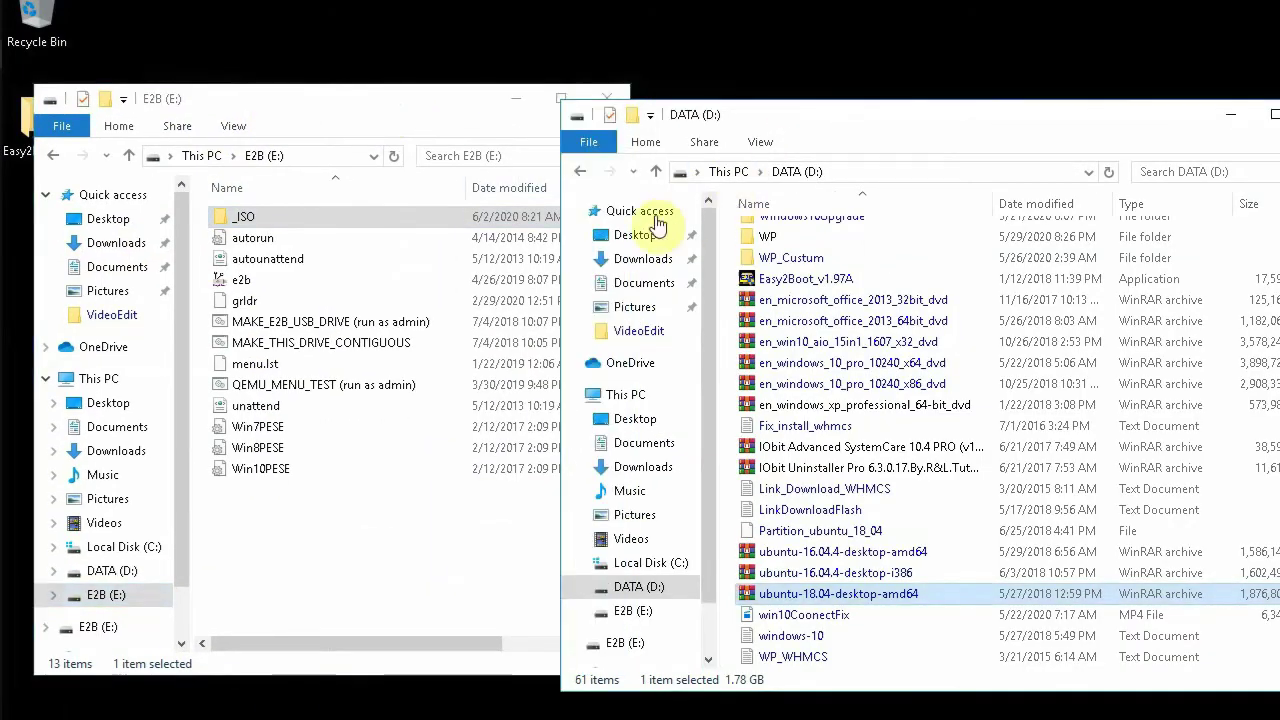
{"action": "left_click", "coordinate": [571, 211]}
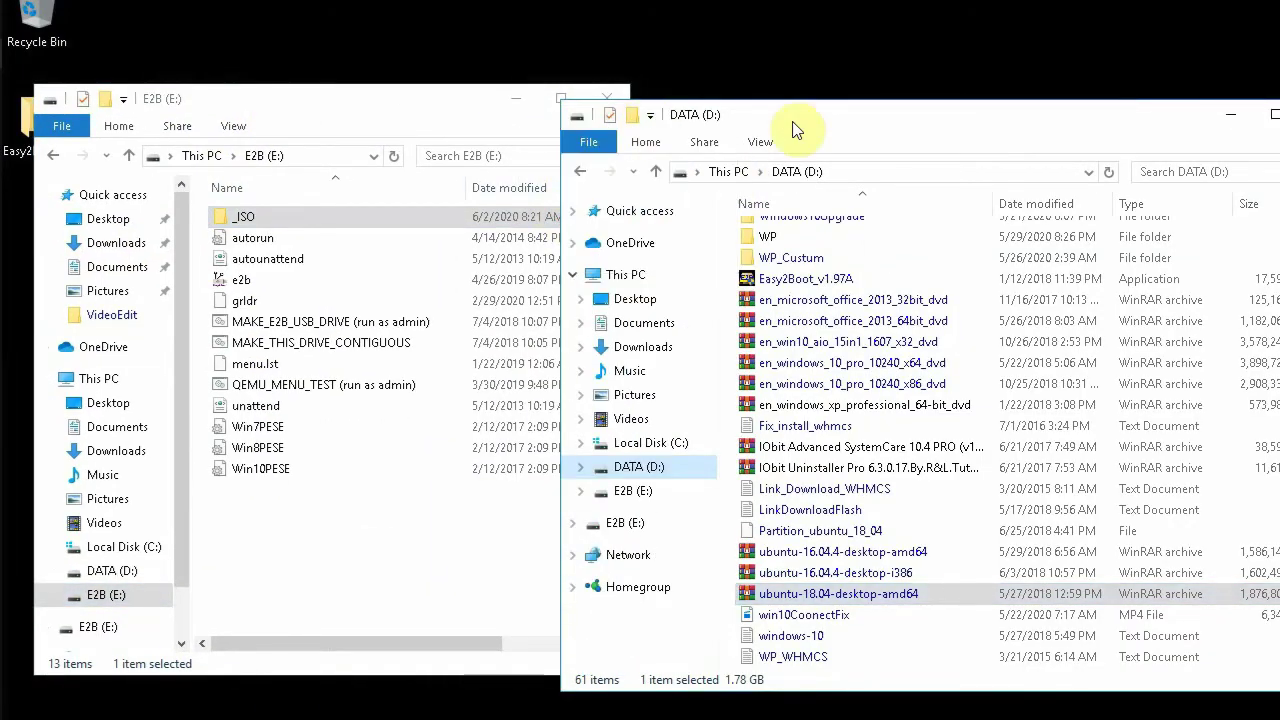
{"action": "left_click_drag", "start_coordinate": [917, 131], "coordinate": [807, 135]}
{"action": "left_click_drag", "start_coordinate": [1236, 160], "coordinate": [1057, 163]}
{"action": "left_click_drag", "start_coordinate": [817, 137], "coordinate": [921, 110]}
Copy ubuntu-18.04-desktop-amd64 from DATA (D:) into the _ISO\LINUX folder on the E2B (E:) drive
{"action": "left_click", "coordinate": [950, 556]}
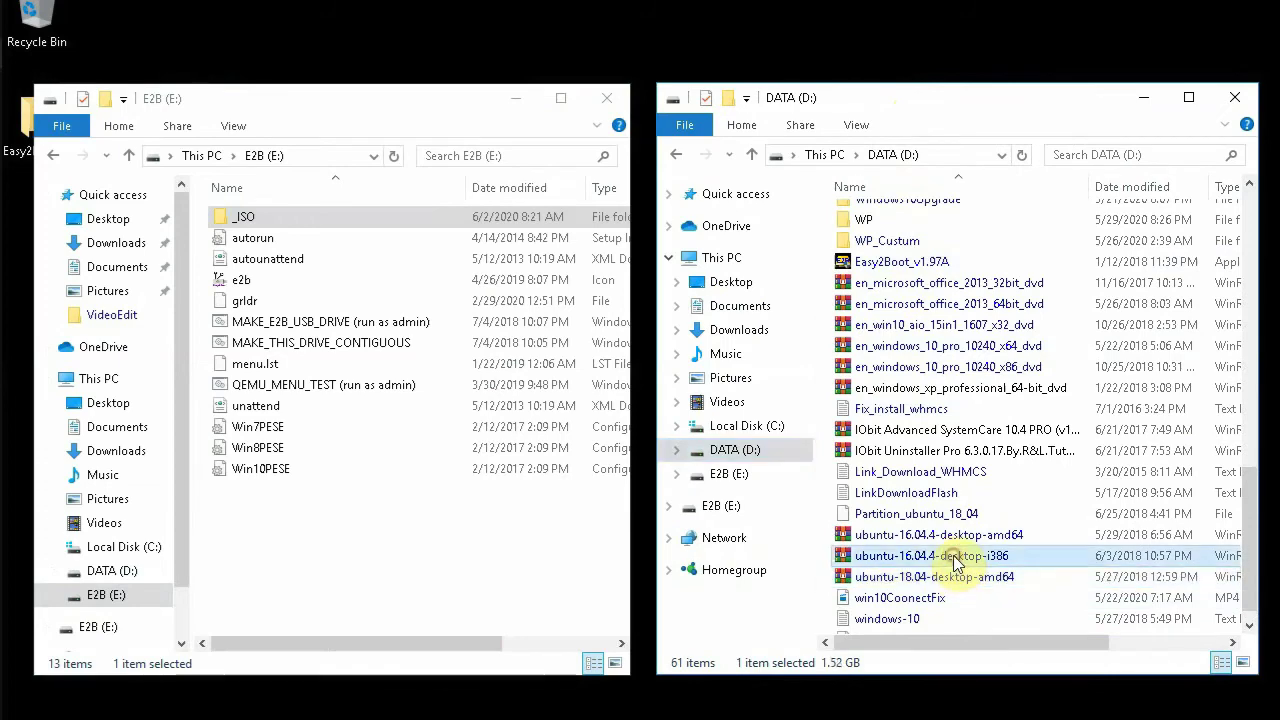
{"action": "left_click", "coordinate": [954, 588]}
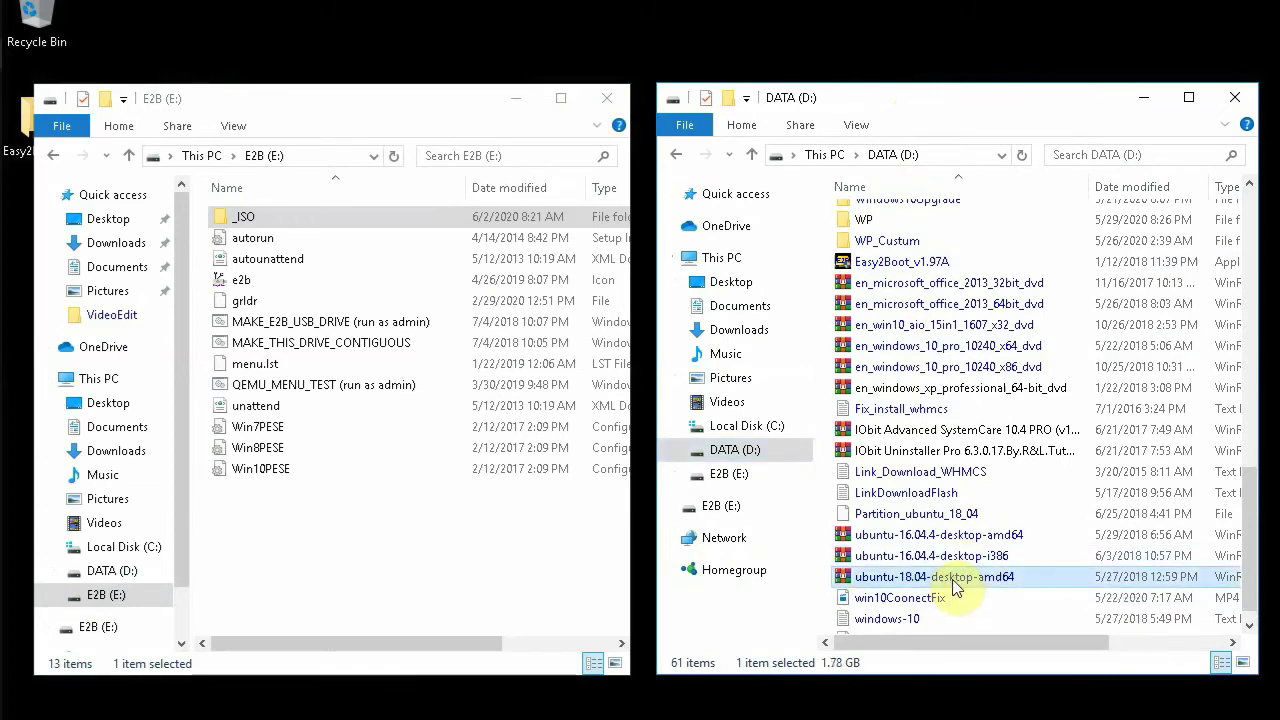
{"action": "right_click", "coordinate": [954, 588]}
{"action": "left_click", "coordinate": [955, 381]}
{"action": "left_click", "coordinate": [243, 218]}
{"action": "double_click", "coordinate": [243, 218]}
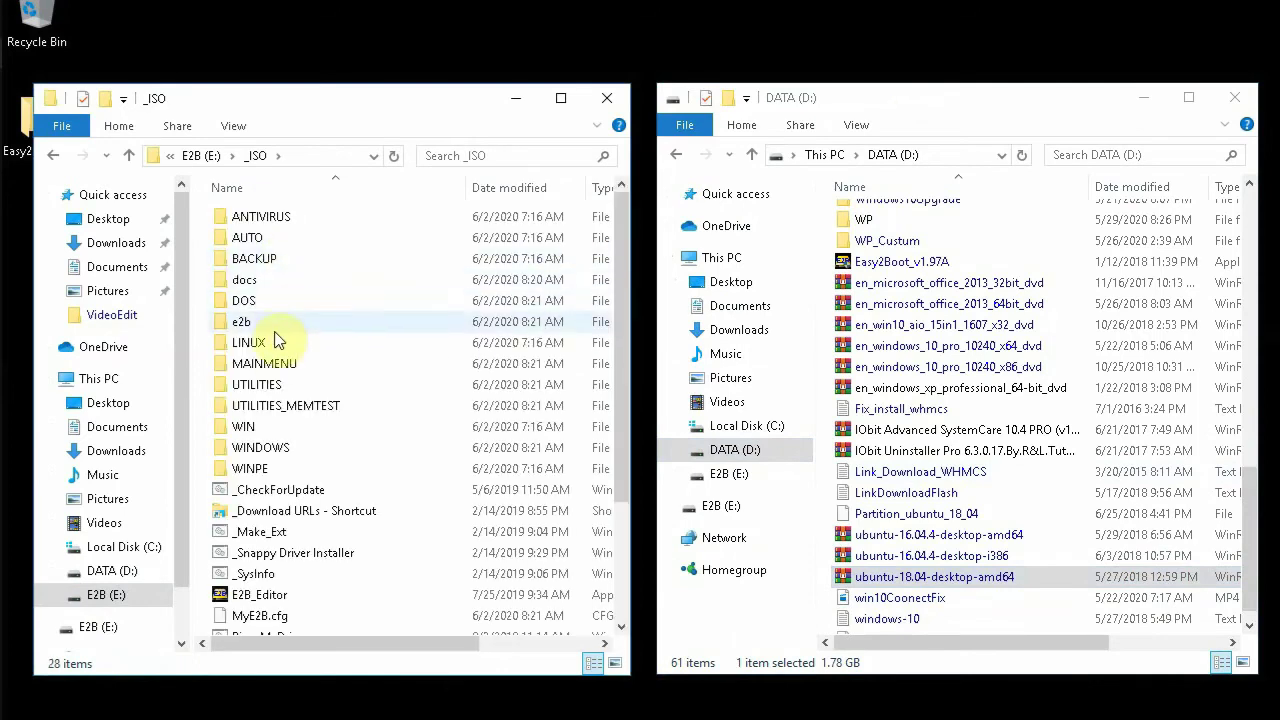
{"action": "double_click", "coordinate": [249, 342]}
{"action": "right_click", "coordinate": [296, 311]}
{"action": "left_click", "coordinate": [320, 448]}
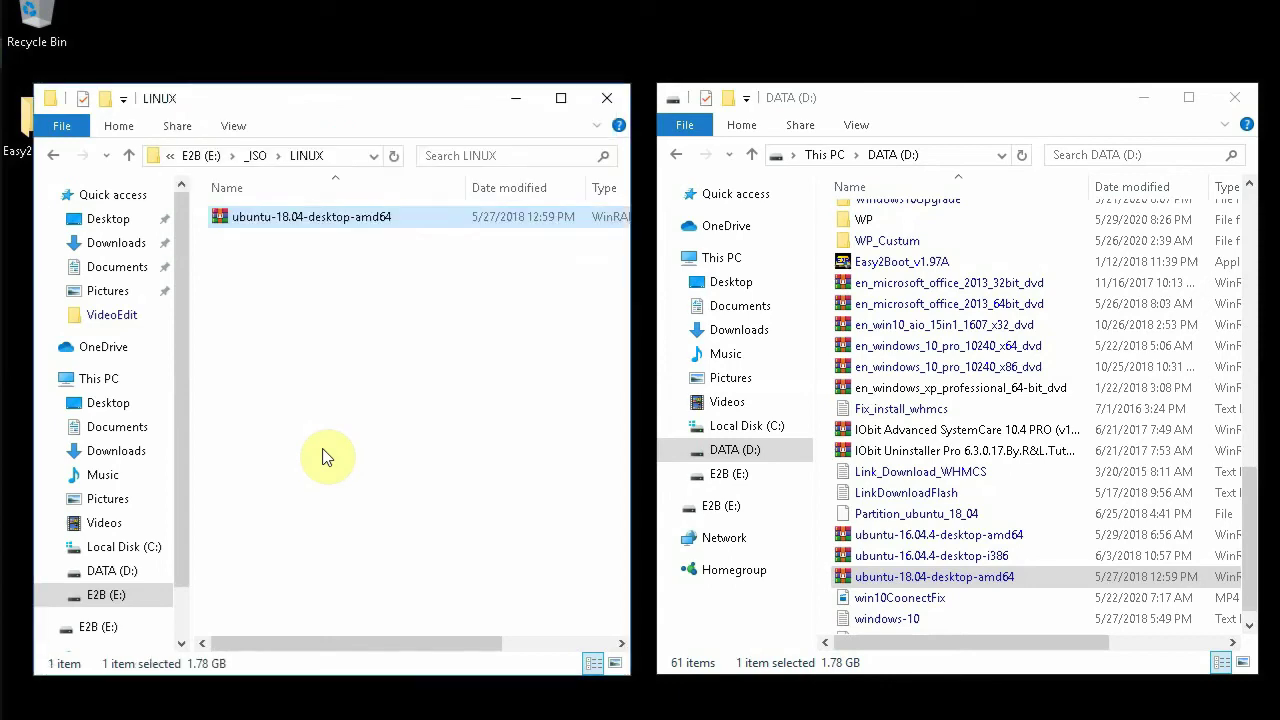
Copy en_windows_10_pro_10240_x86_dvd from DATA (D:) into the WINDOWS\WIN10 folder on the E2B (E:) drive
{"action": "right_click", "coordinate": [120, 614]}
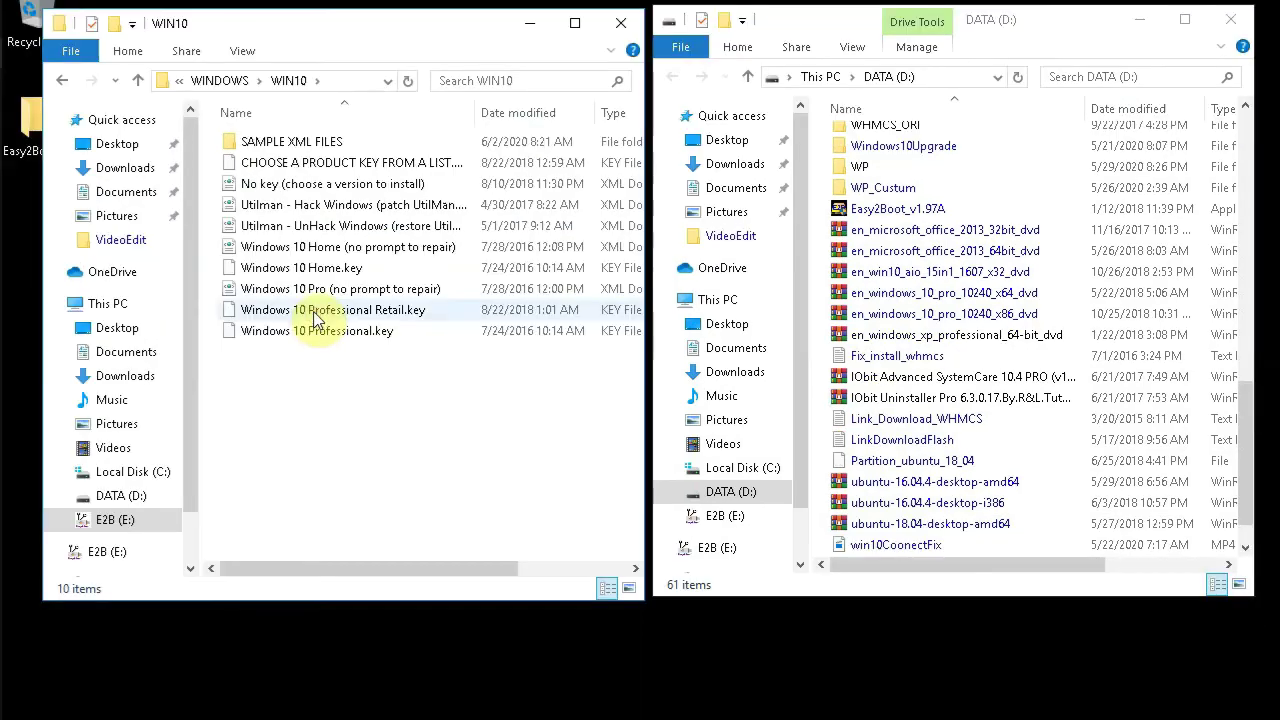
{"action": "right_click", "coordinate": [860, 313]}
{"action": "left_click", "coordinate": [385, 458]}
{"action": "right_click", "coordinate": [352, 417]}
{"action": "left_click", "coordinate": [400, 550]}
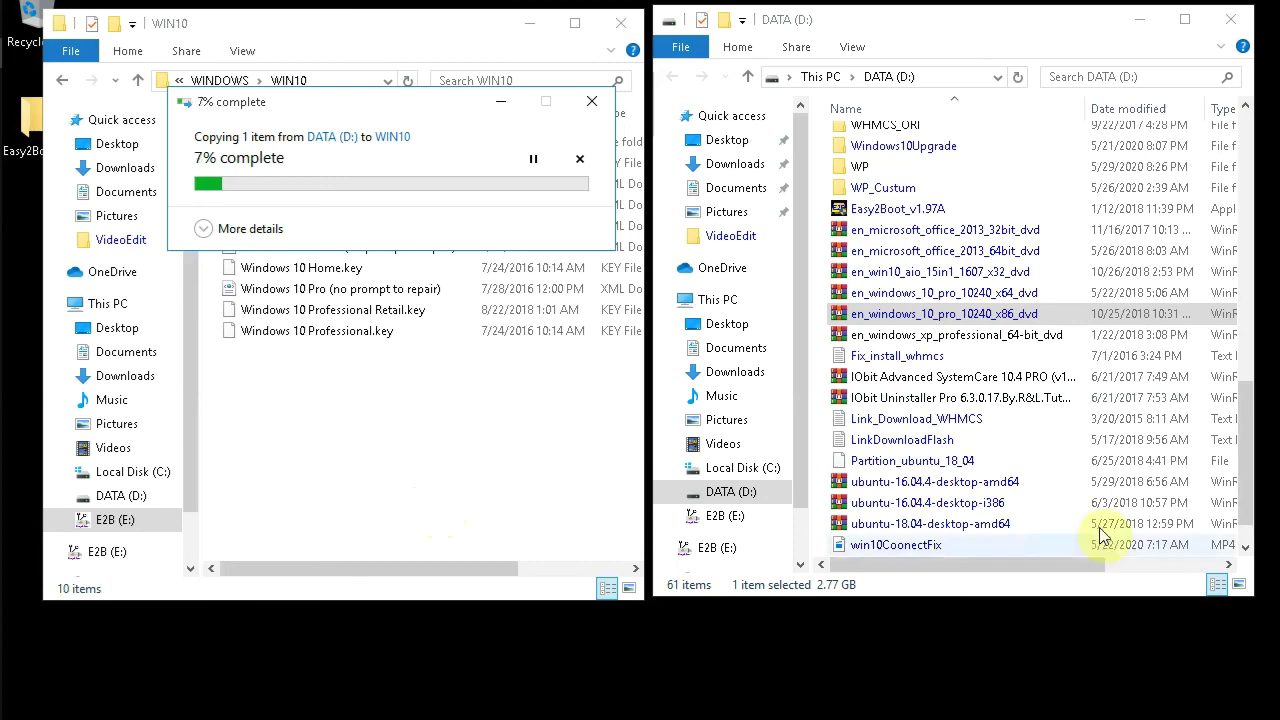
Minimize the DATA (D:) window and reposition the WIN10 folder window and copy progress dialog toward the middle of the desktop
{"action": "scroll", "coordinate": [1049, 345], "scroll_direction": "up", "scroll_amount": 1}
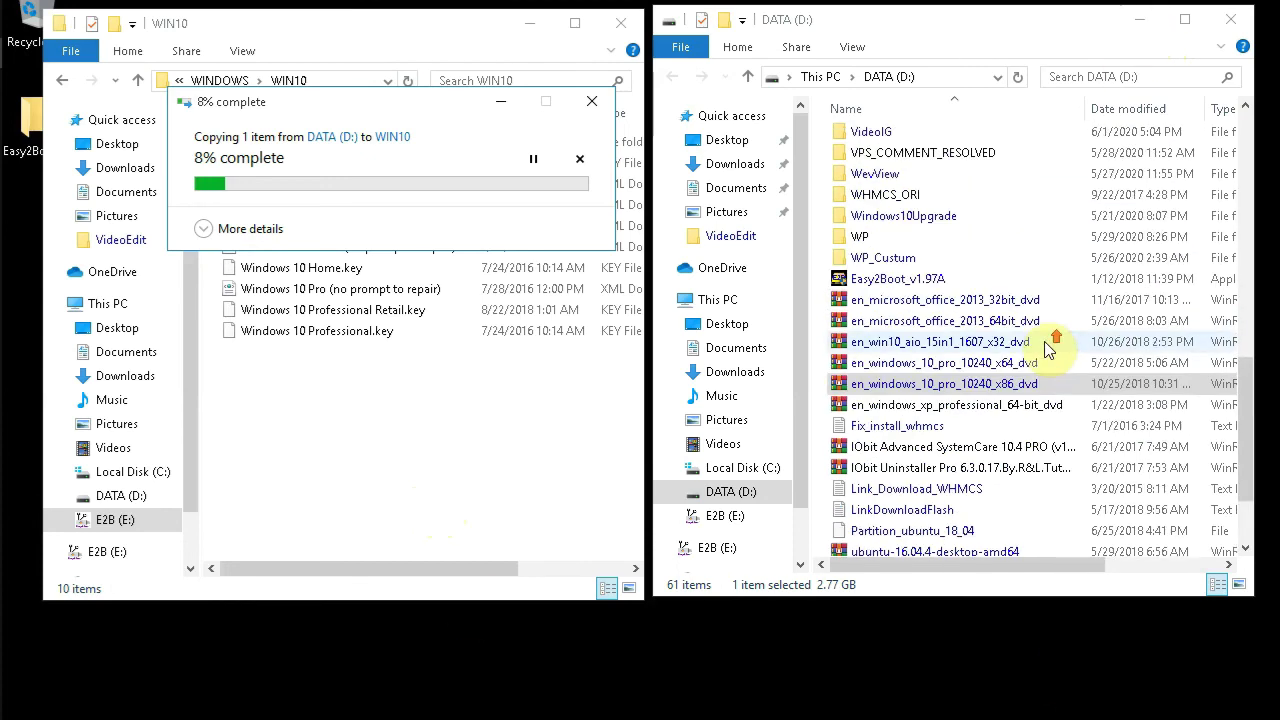
{"action": "left_click", "coordinate": [1141, 21]}
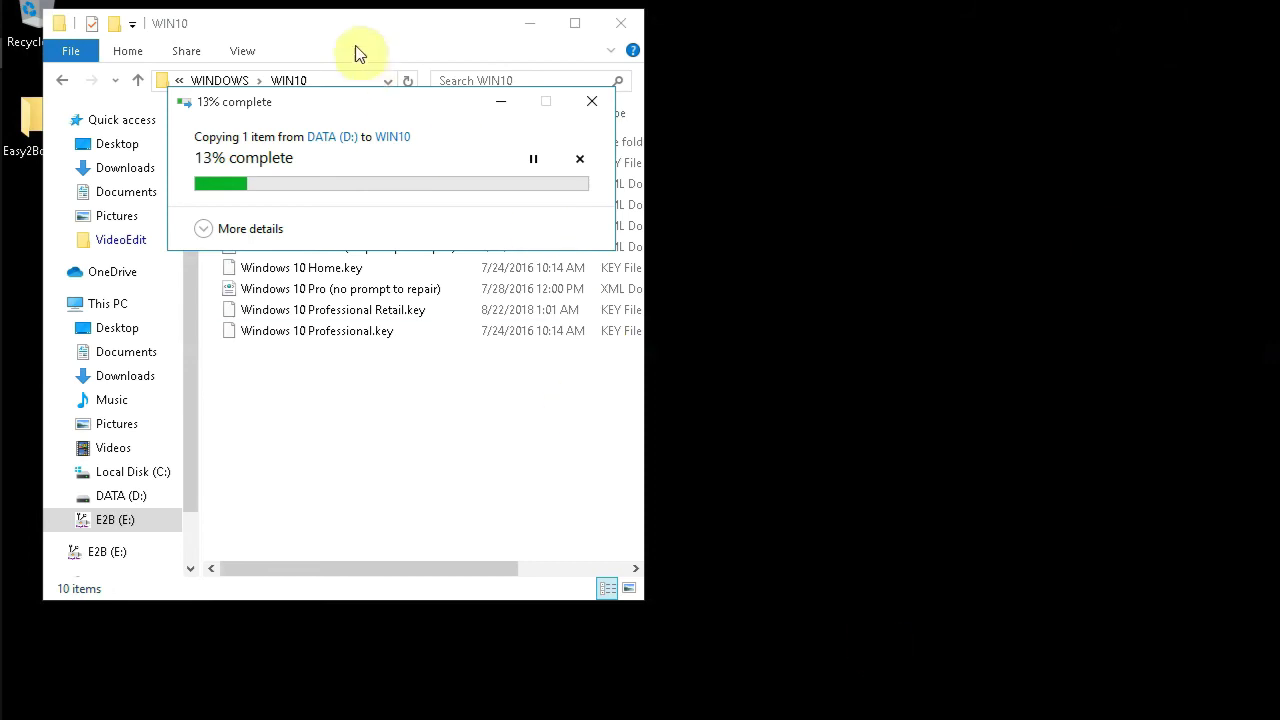
{"action": "left_click_drag", "start_coordinate": [358, 35], "coordinate": [612, 113]}
{"action": "left_click_drag", "start_coordinate": [262, 106], "coordinate": [547, 437]}
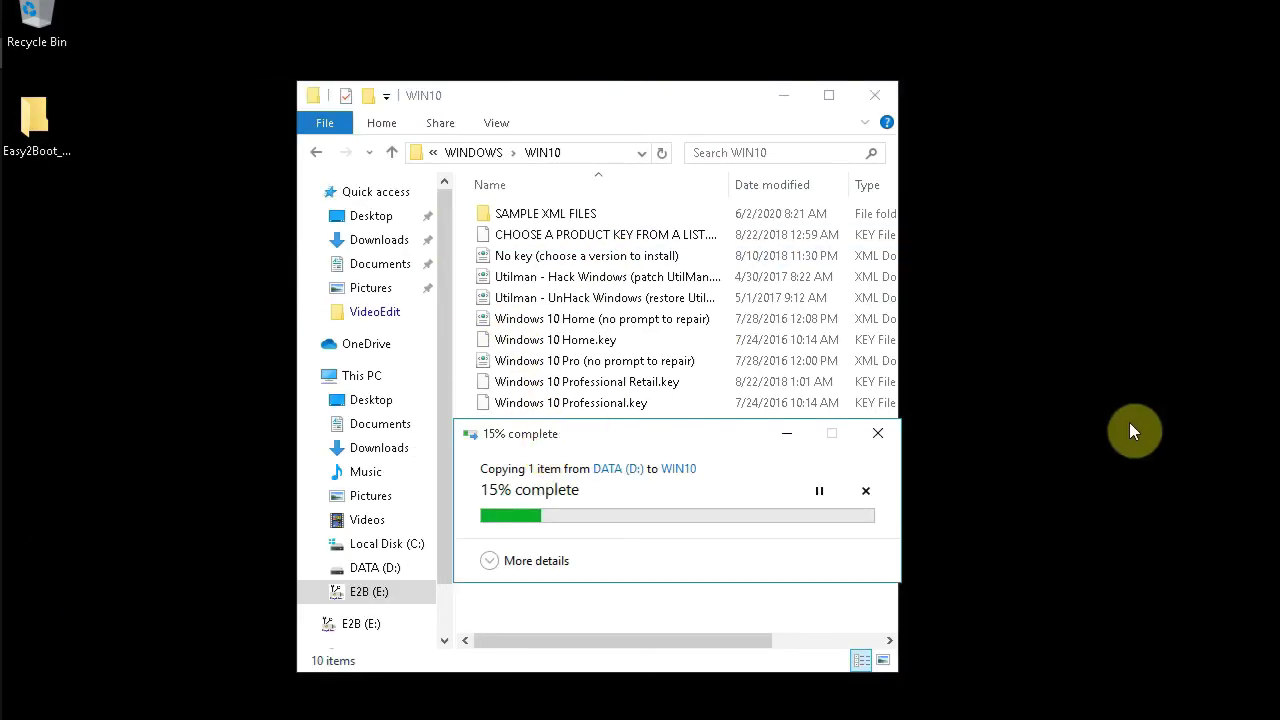